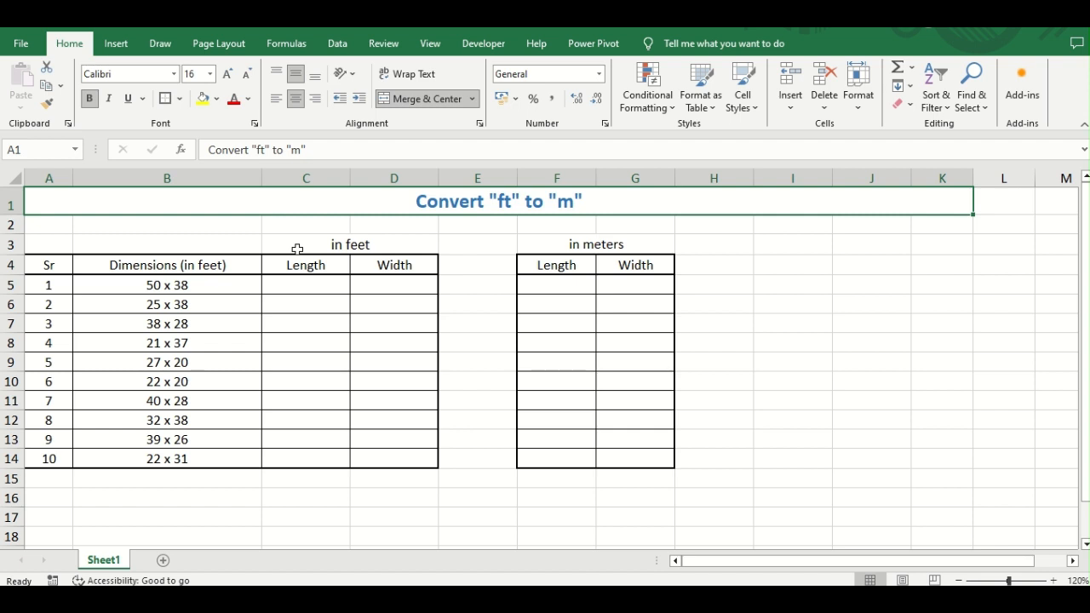
Enter 50 as the first length in C5 and Flash Fill the remaining lengths in feet down the column.
left_click(297, 249)
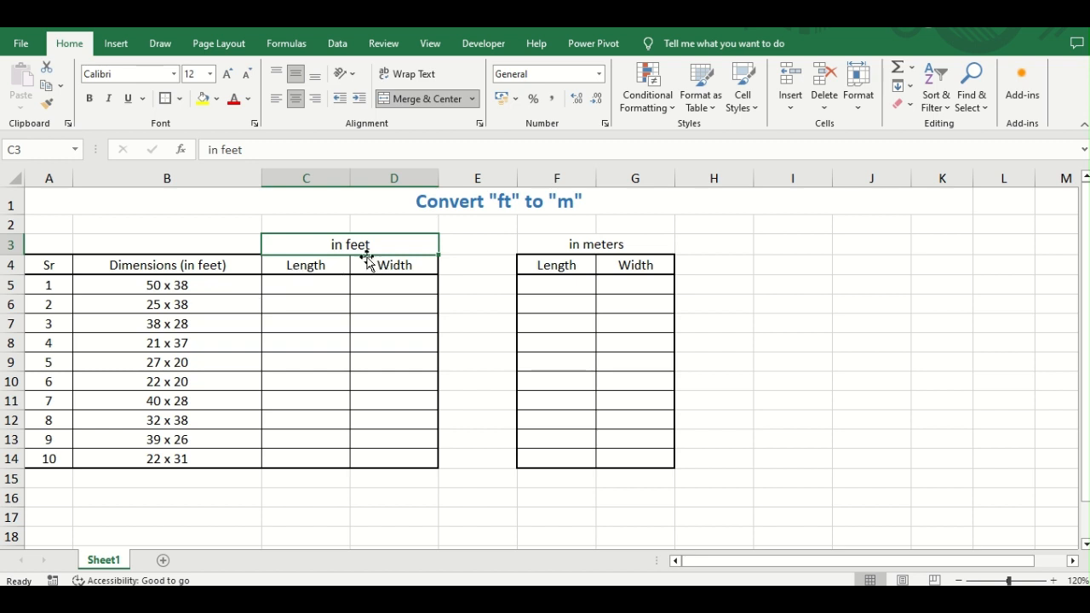
left_click(306, 286)
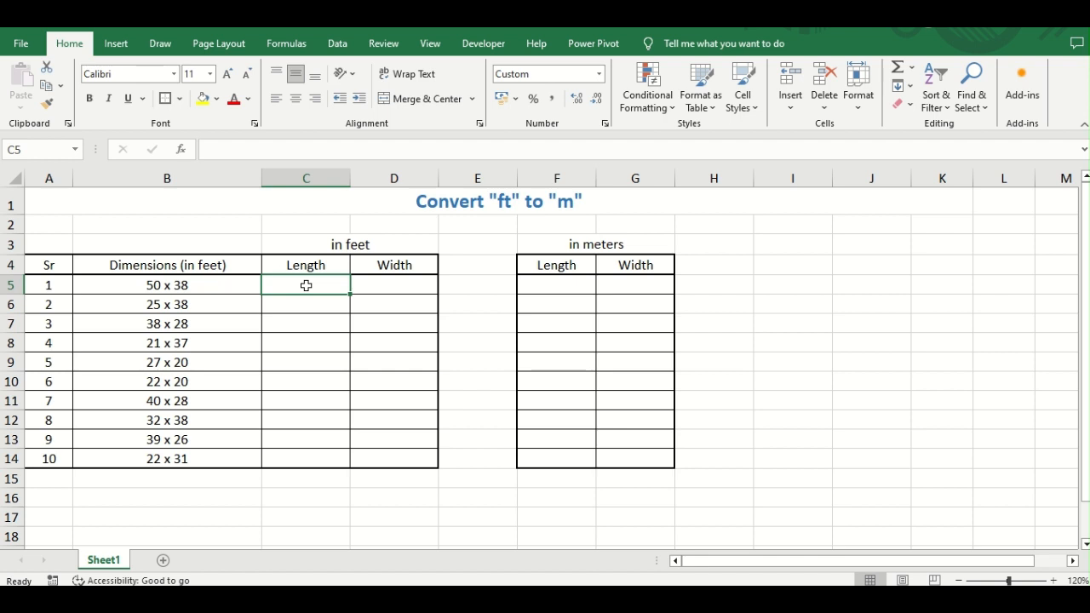
type("5")
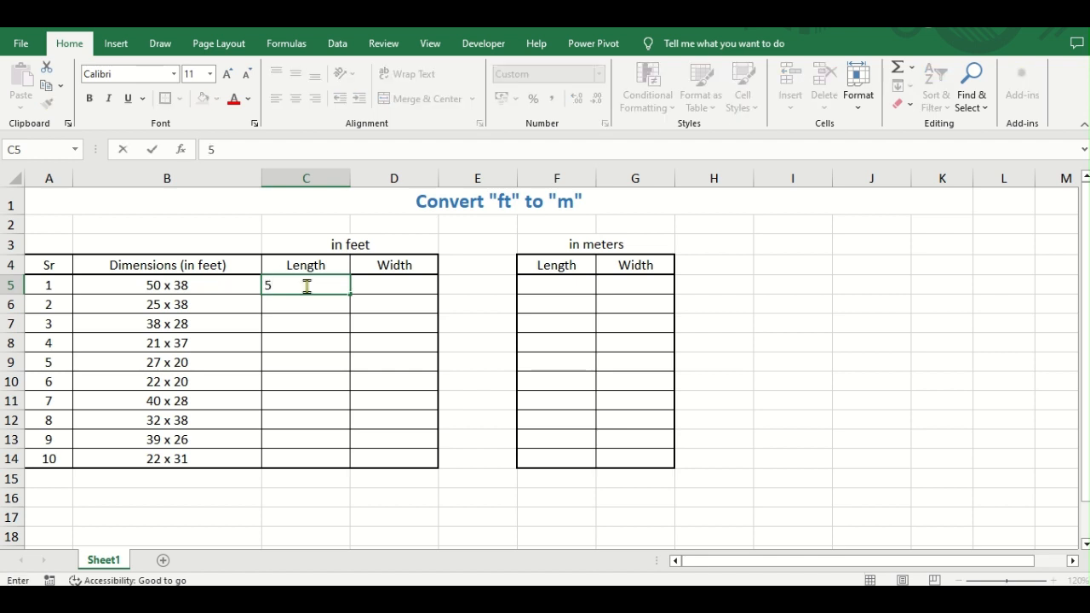
type("0")
key("Return")
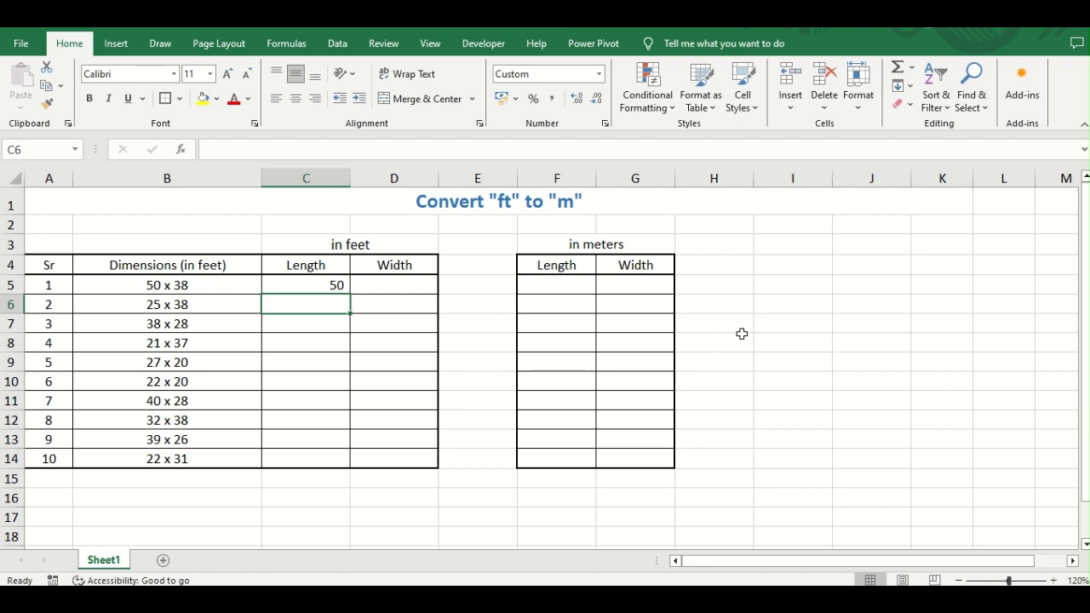
key("ctrl+e")
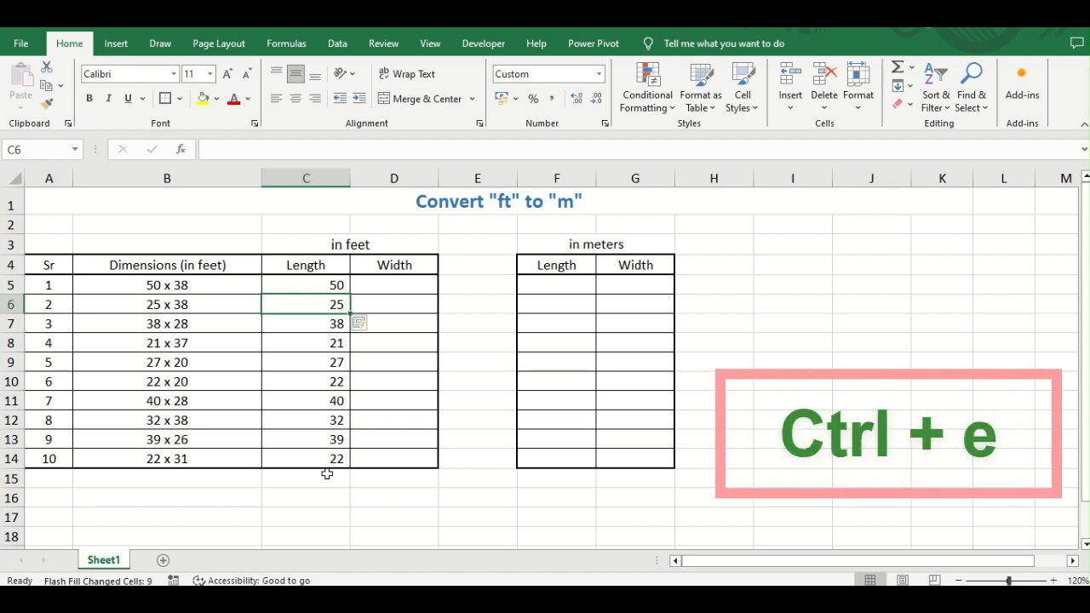
Enter 38 as the first width in D5 and Flash Fill the remaining widths in feet down the column.
left_click(406, 282)
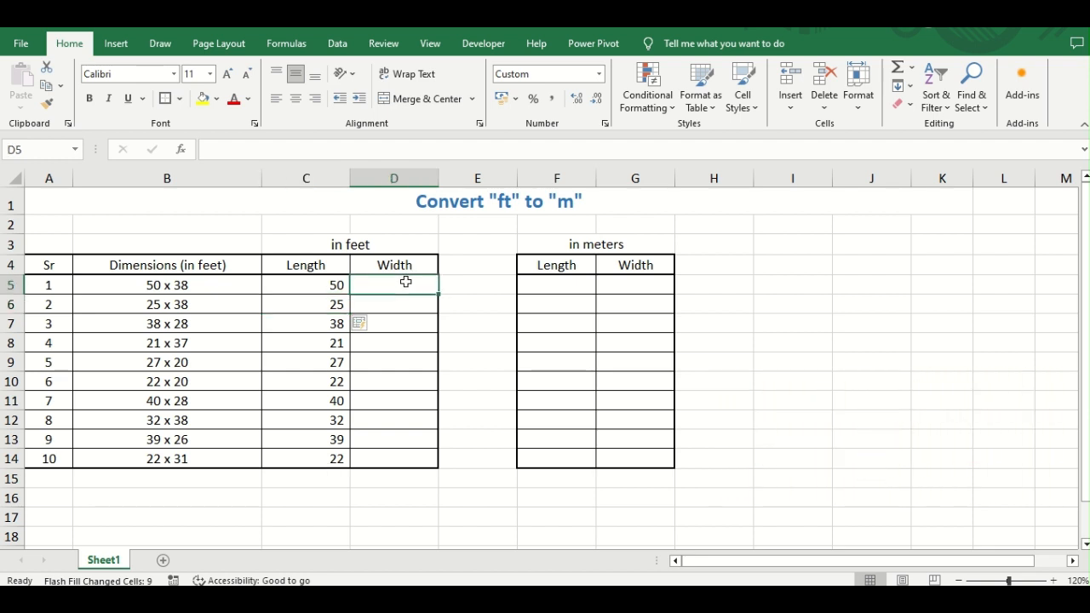
type("38")
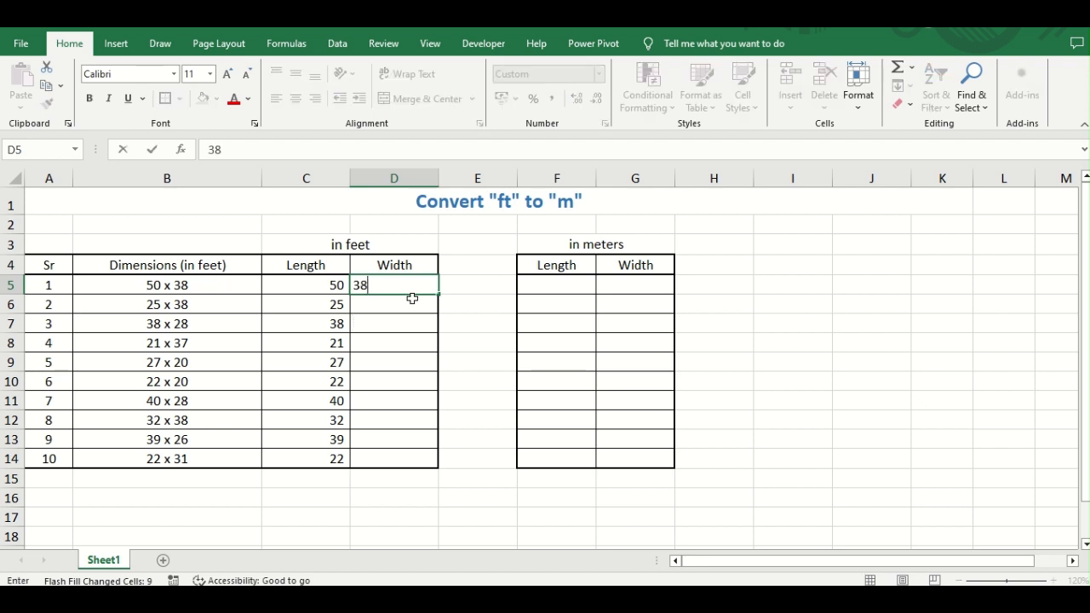
key("Return")
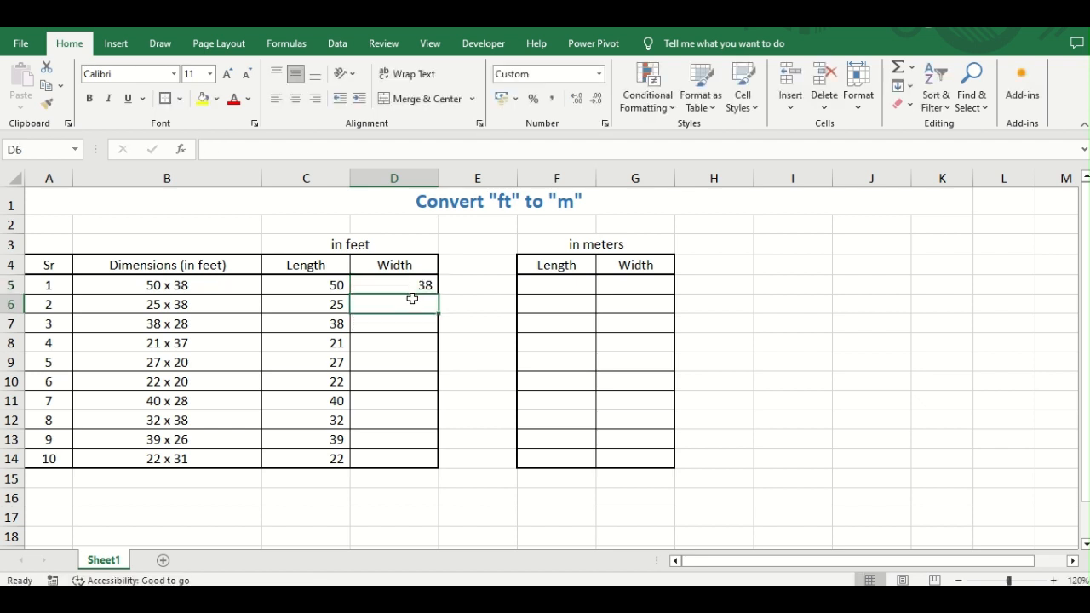
key("ctrl+e")
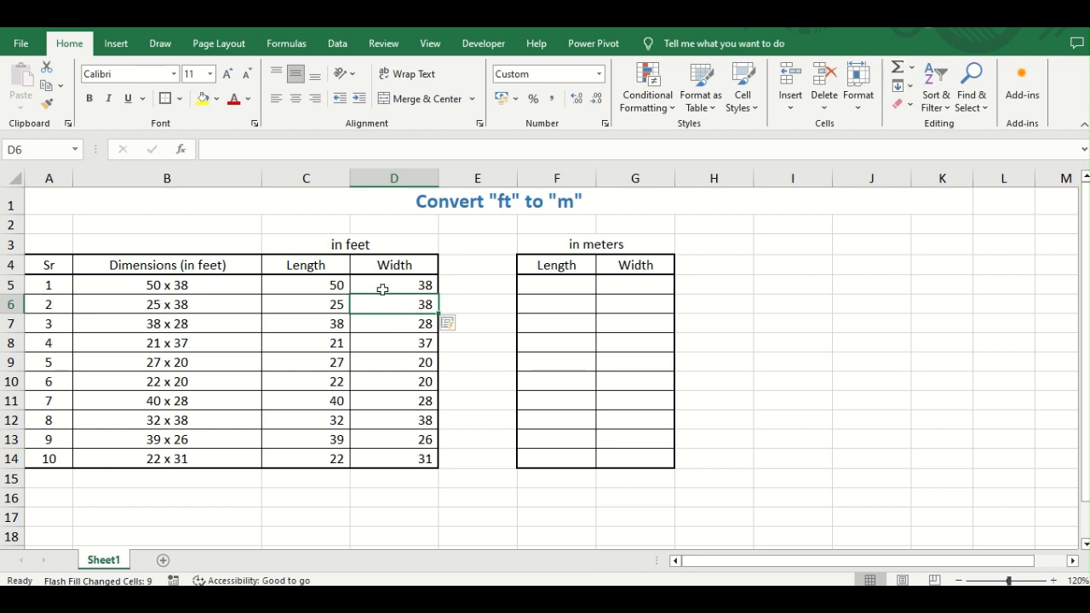
Enter the formula =CONVERT(C5,"ft","m") in F5 to convert the first length from feet to meters.
left_click(546, 283)
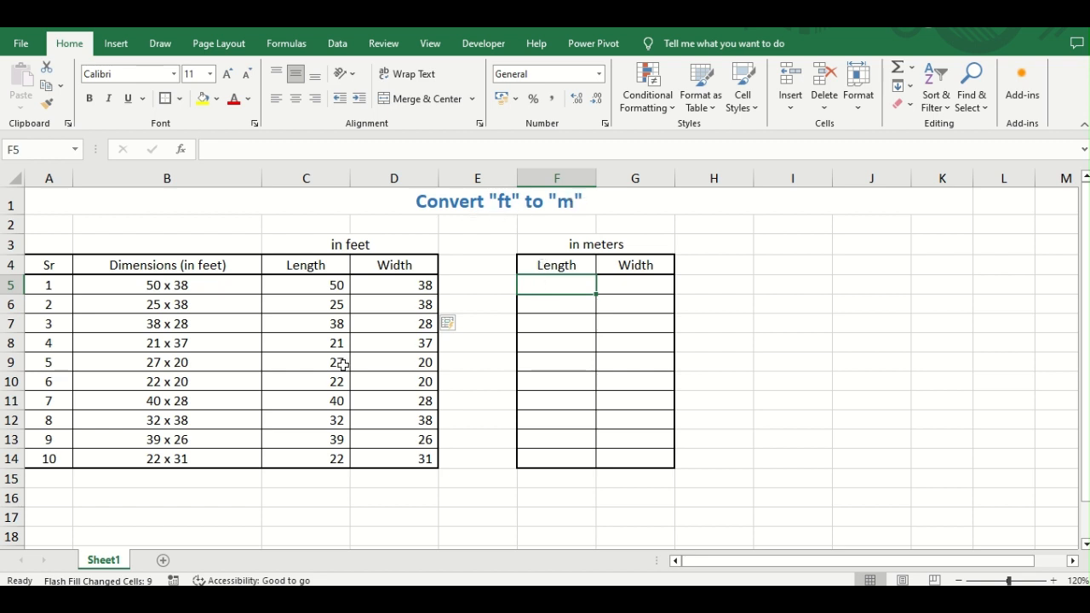
type("=")
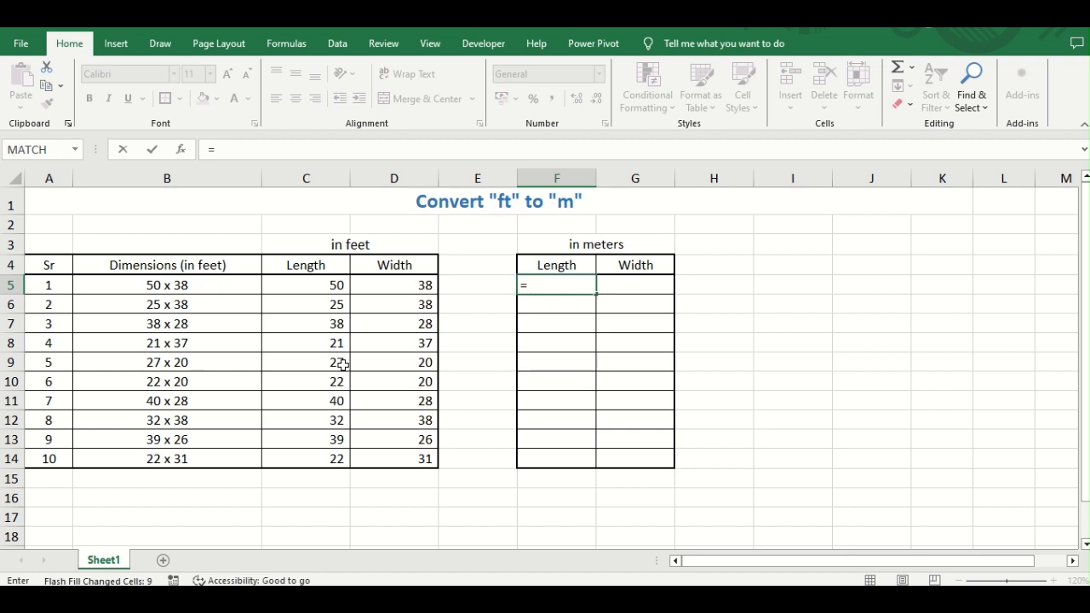
type("cone")
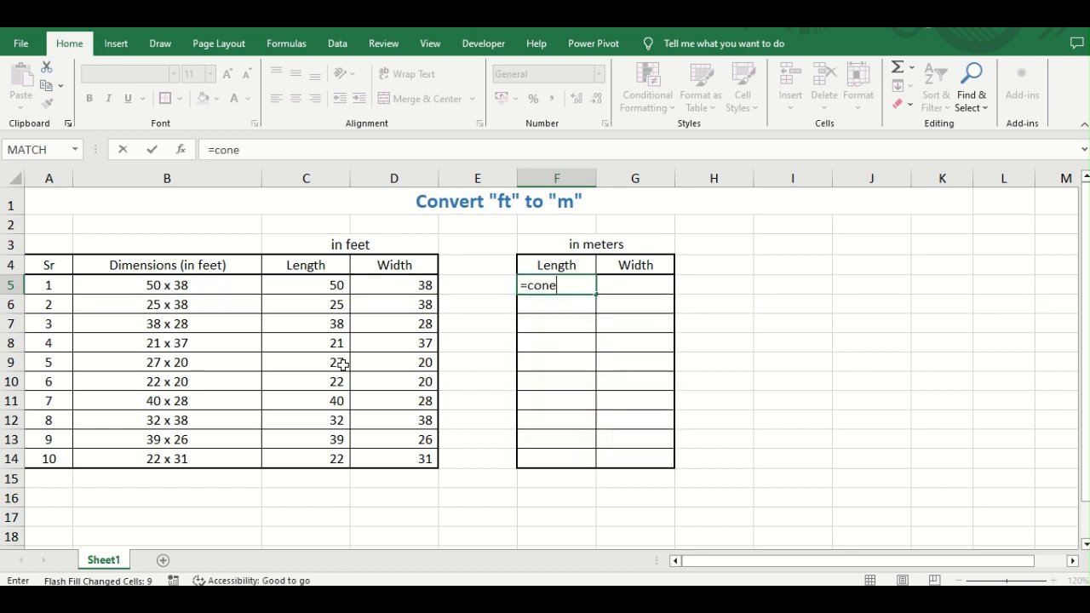
key("BackSpace")
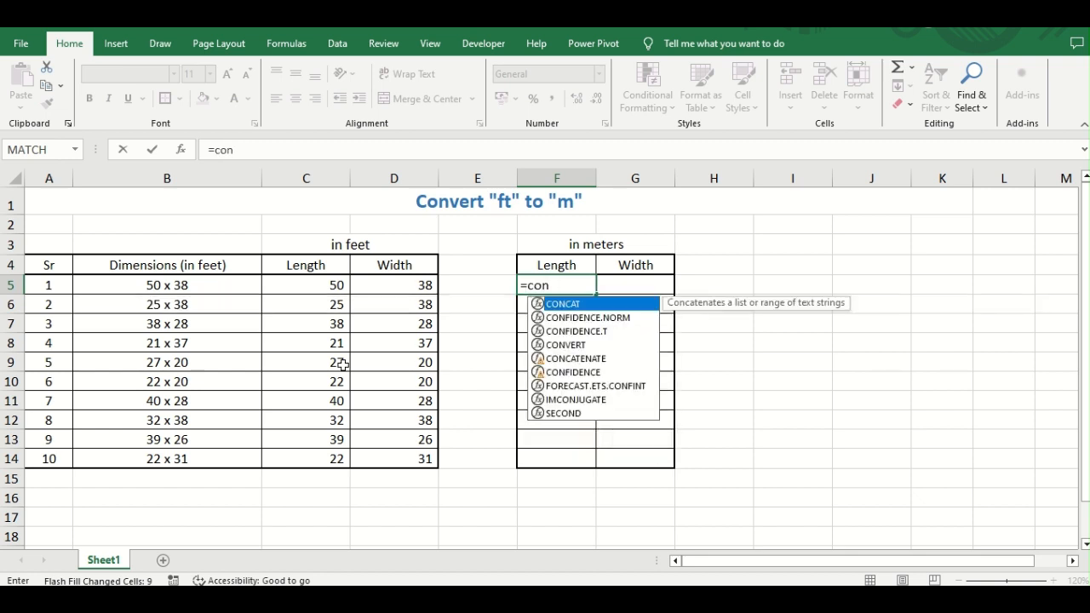
type("v")
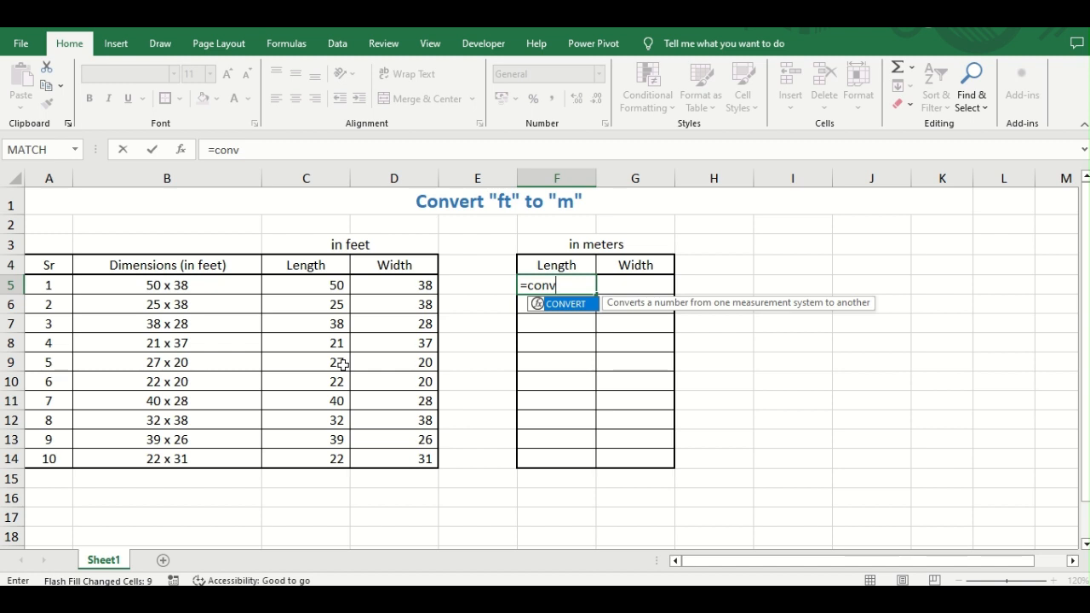
key("Tab")
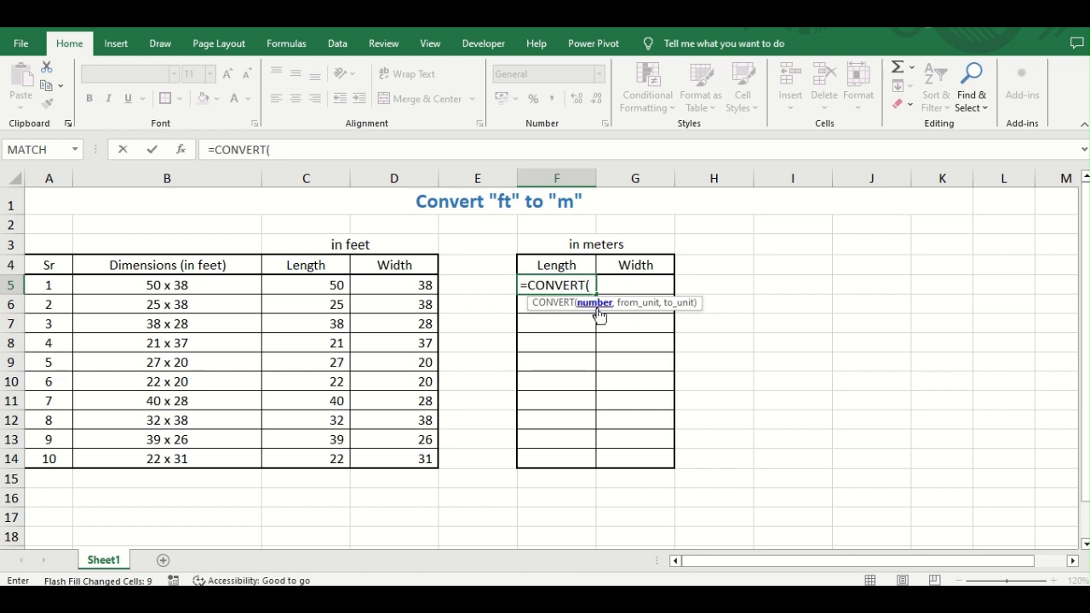
left_click(322, 284)
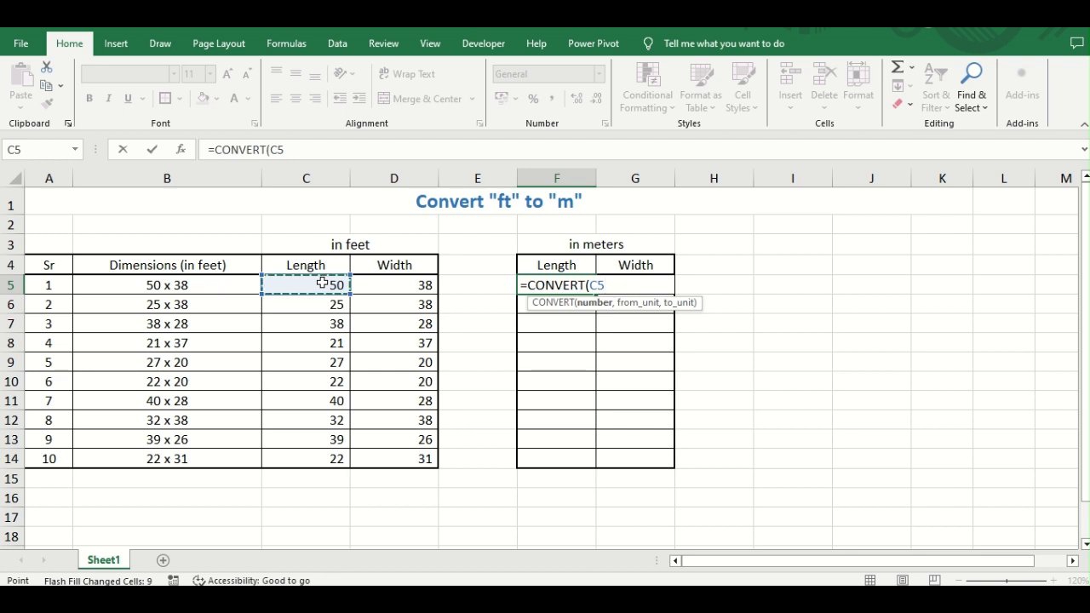
type(",")
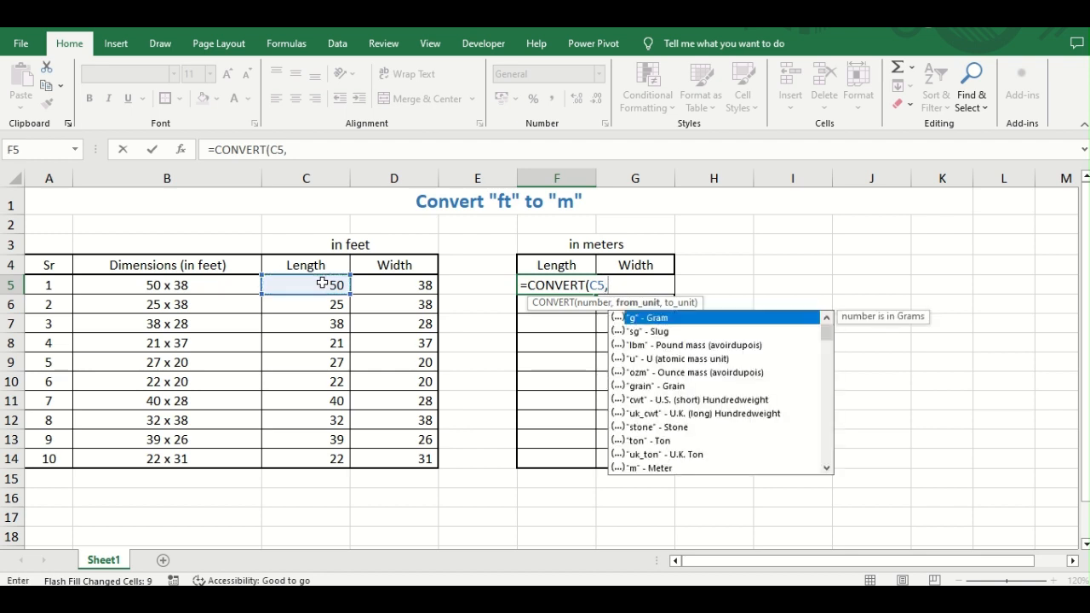
key("Down")
key("Down")
key("Down")
key("Down")
key("Down")
key("Down")
key("Down")
key("Down")
key("Down")
key("Down")
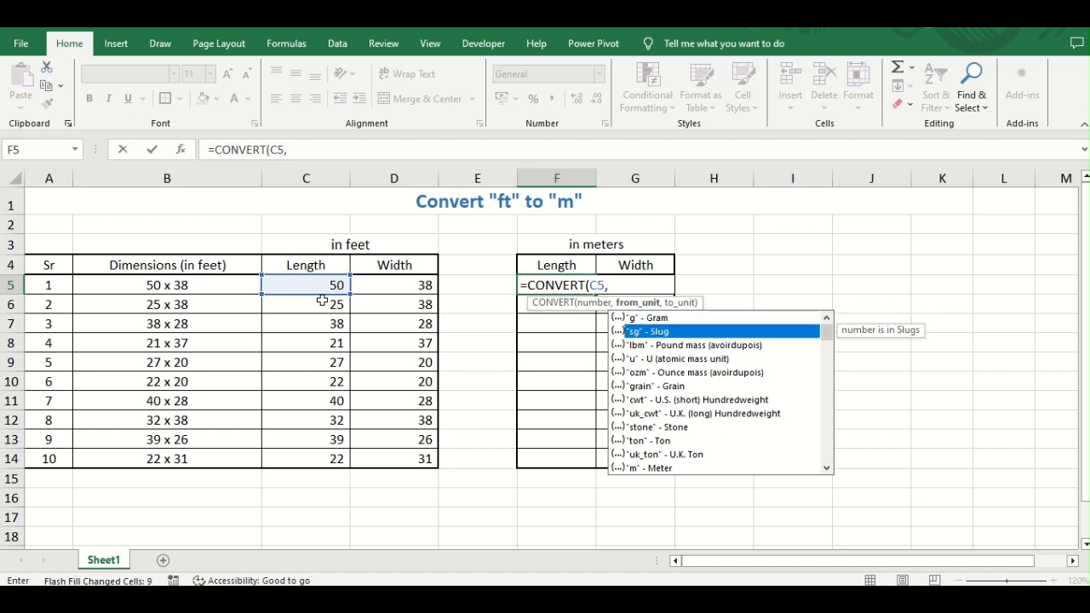
key("Down")
key("Down")
key("Down")
key("Down")
key("Down")
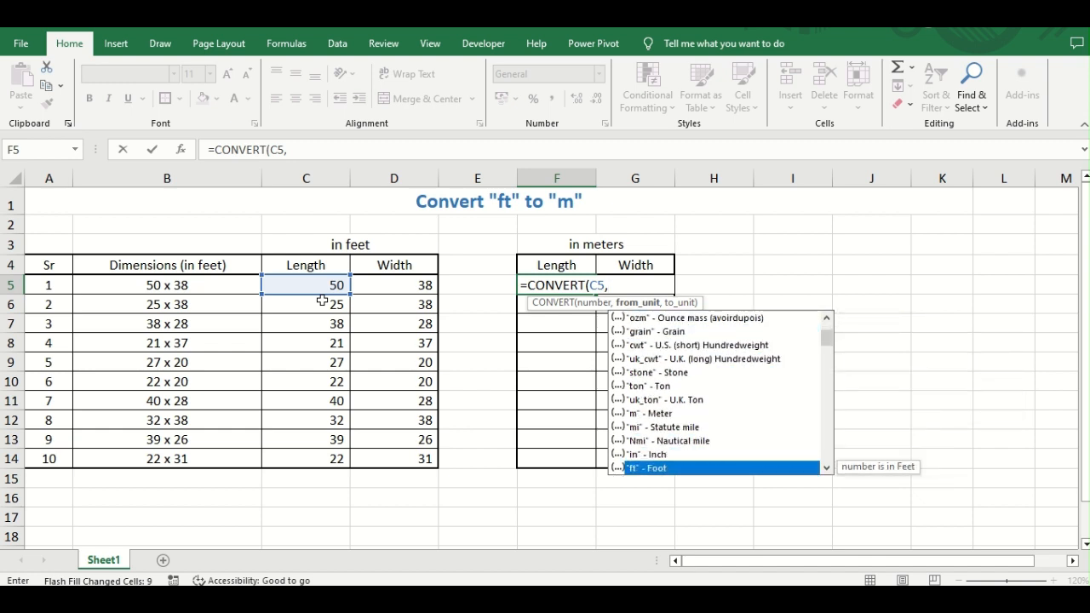
key("Tab")
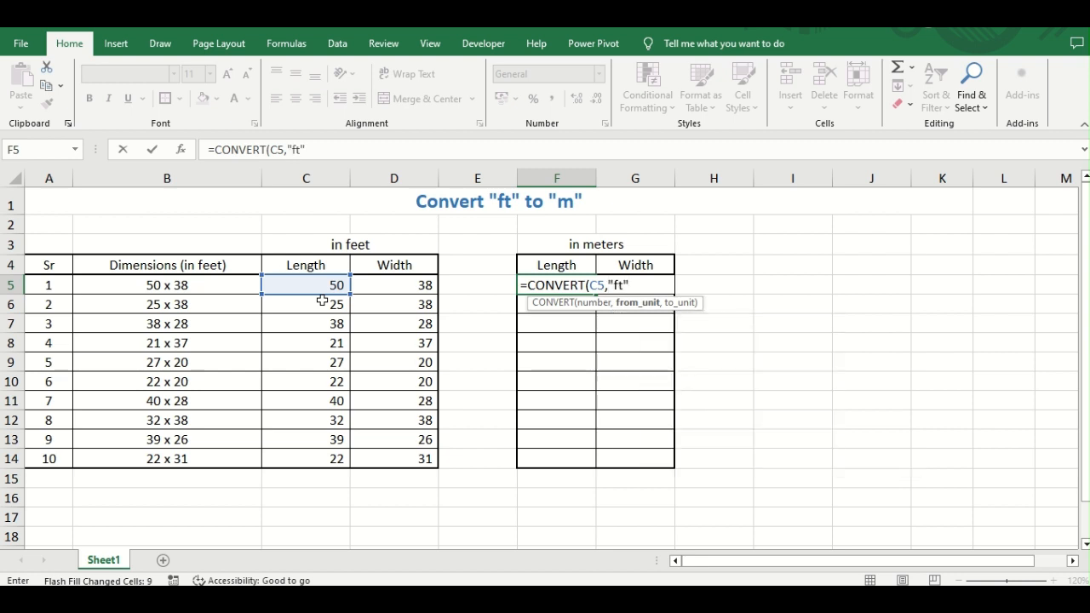
type(",")
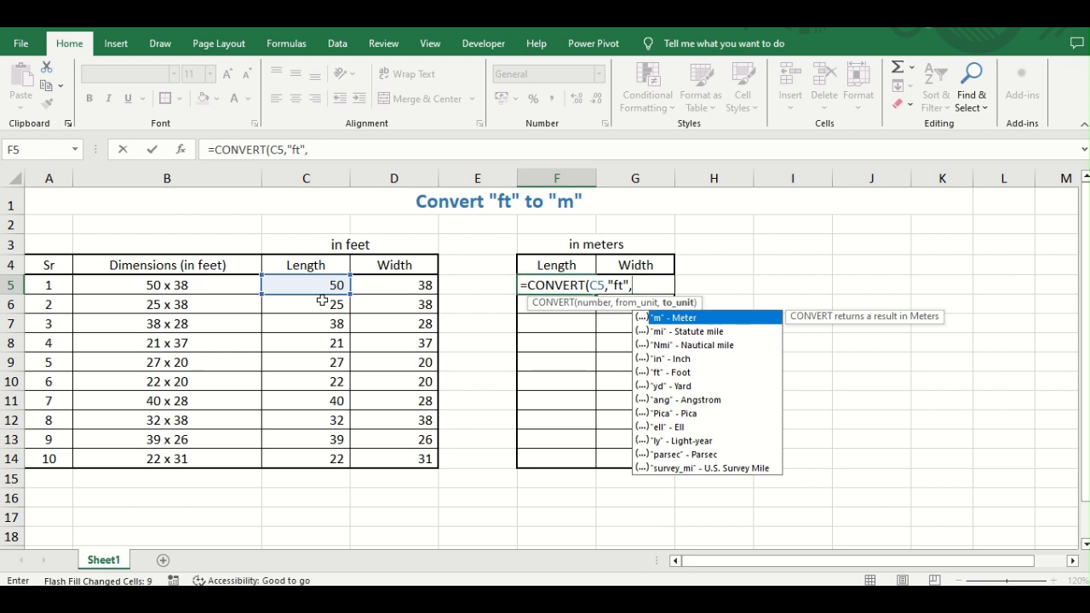
key("Tab")
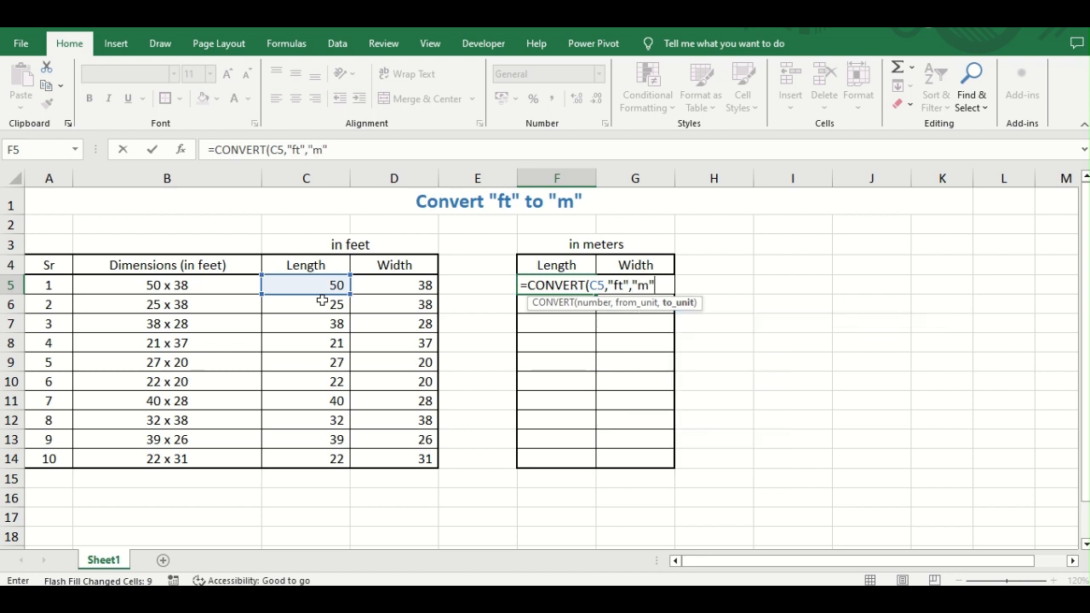
type(")")
key("Return")
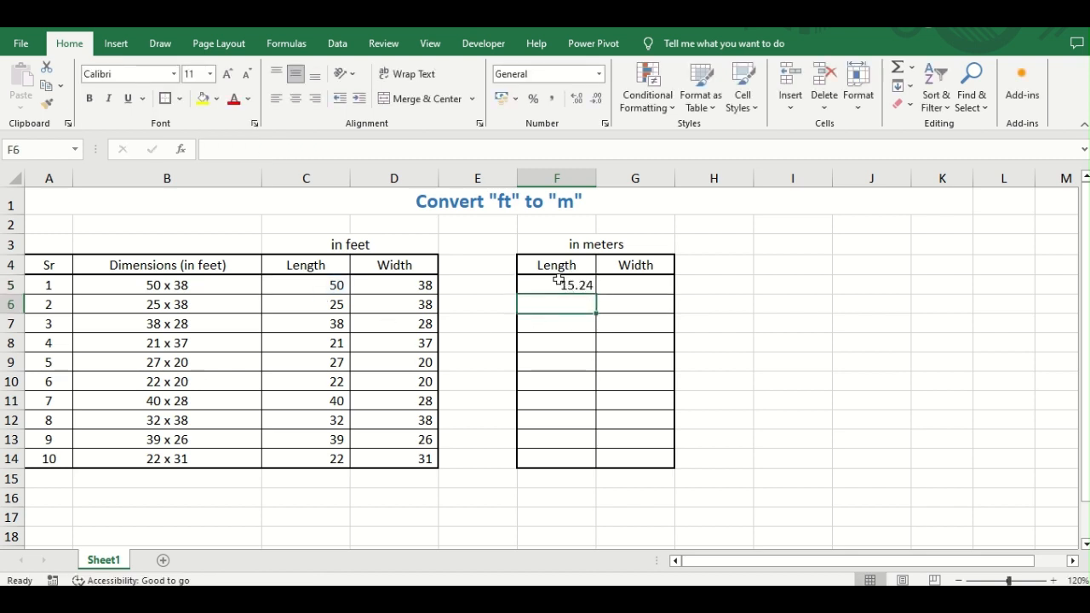
Copy the F5 formula across F5:G14, pasting formulas only, and format the results to two decimal places.
left_click(558, 285)
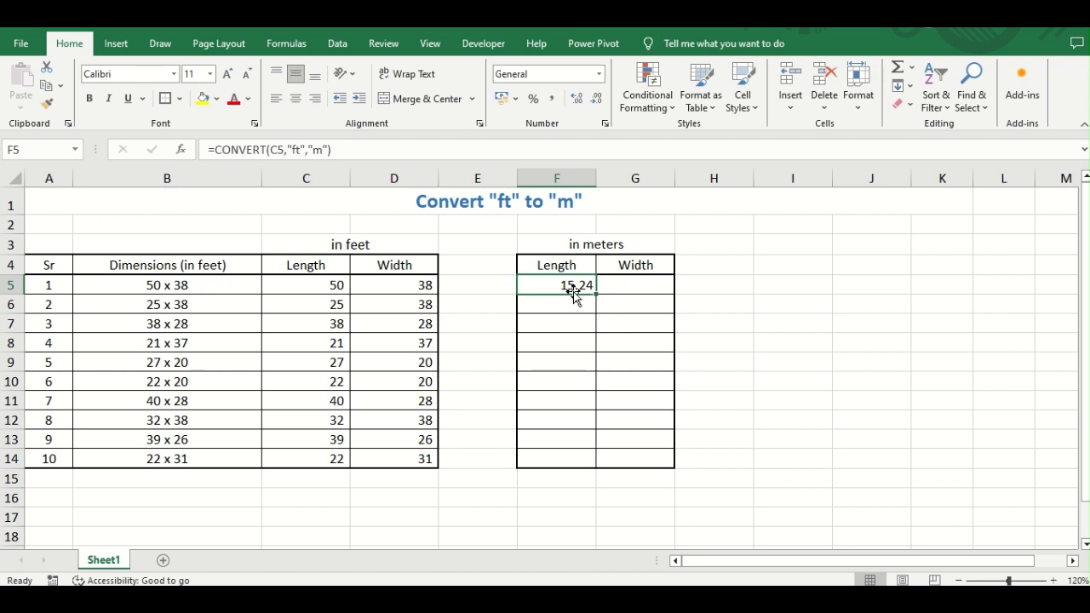
key("ctrl+c")
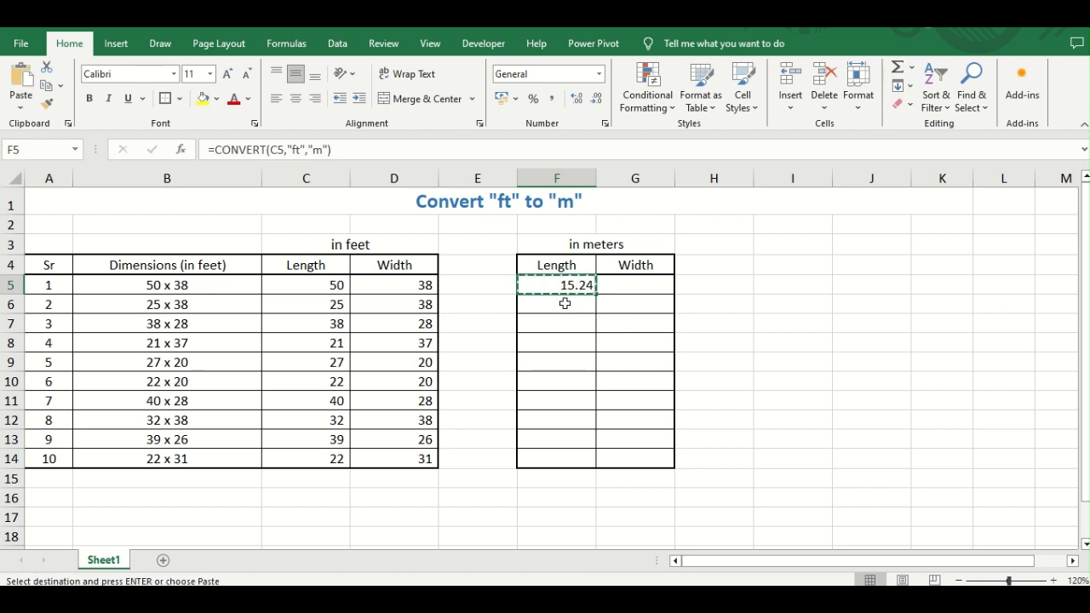
left_click_drag(563, 303, 599, 446)
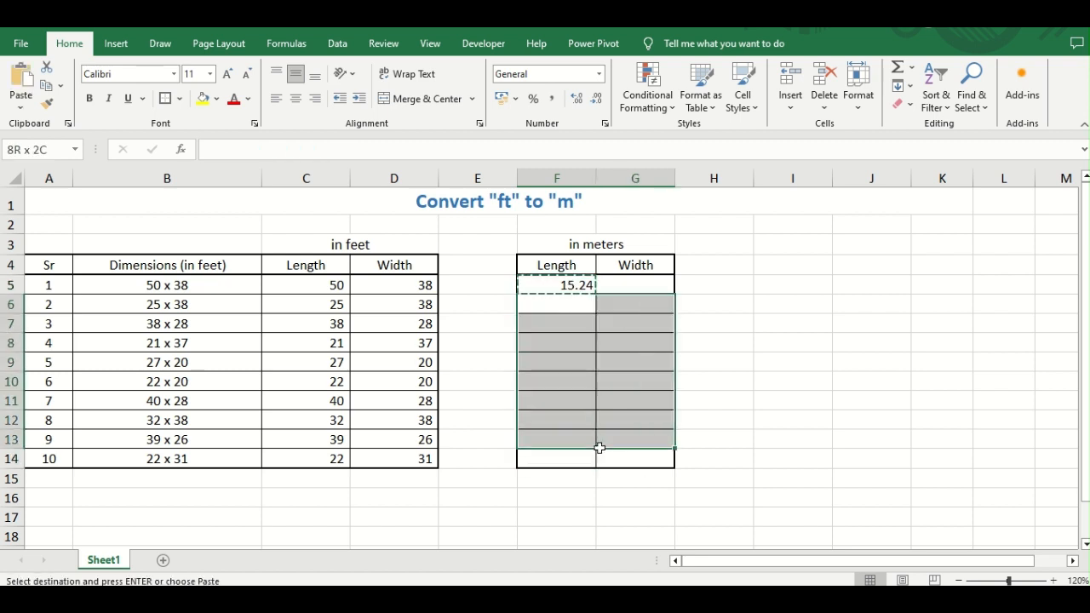
left_click(568, 285)
left_click_drag(594, 286, 623, 460)
right_click(574, 376)
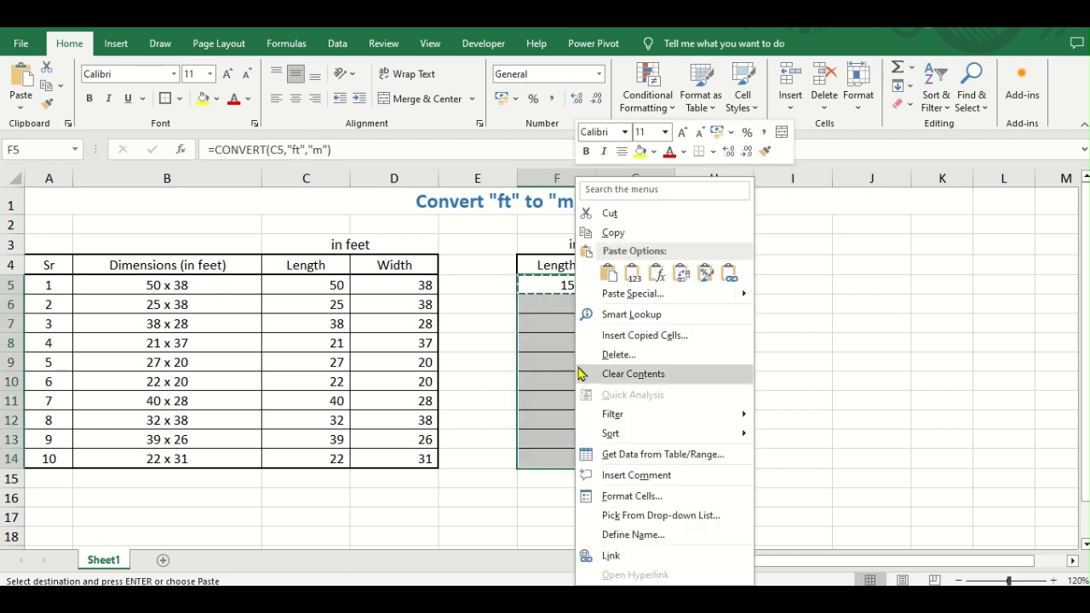
left_click(658, 273)
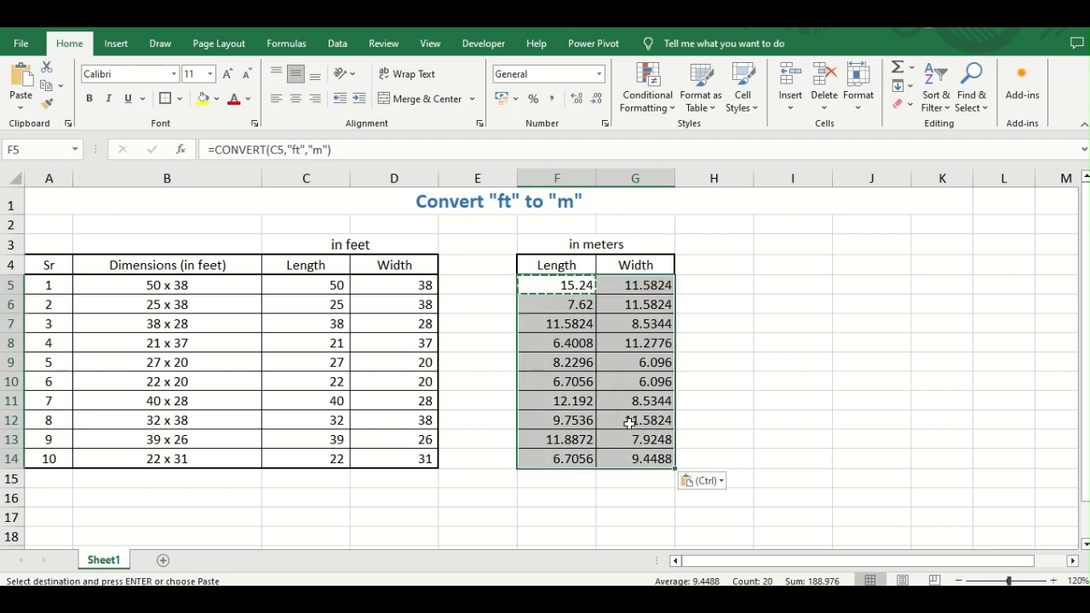
left_click(599, 102)
left_click(599, 103)
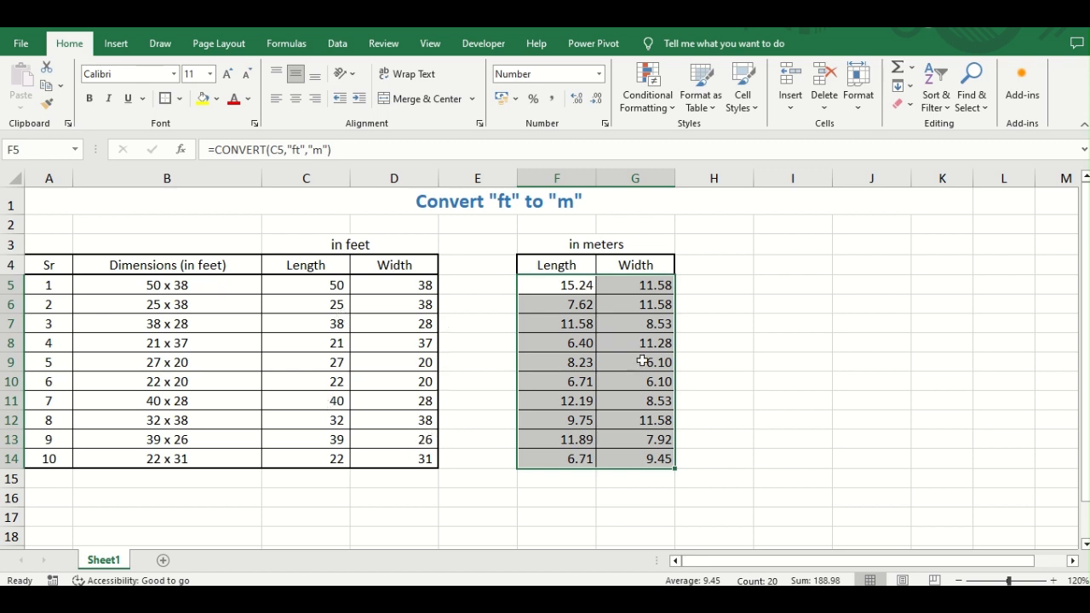
Calculate =50*12*2.54/100 in I5 as a manual check and compare it with the converted length in F5.
left_click(785, 283)
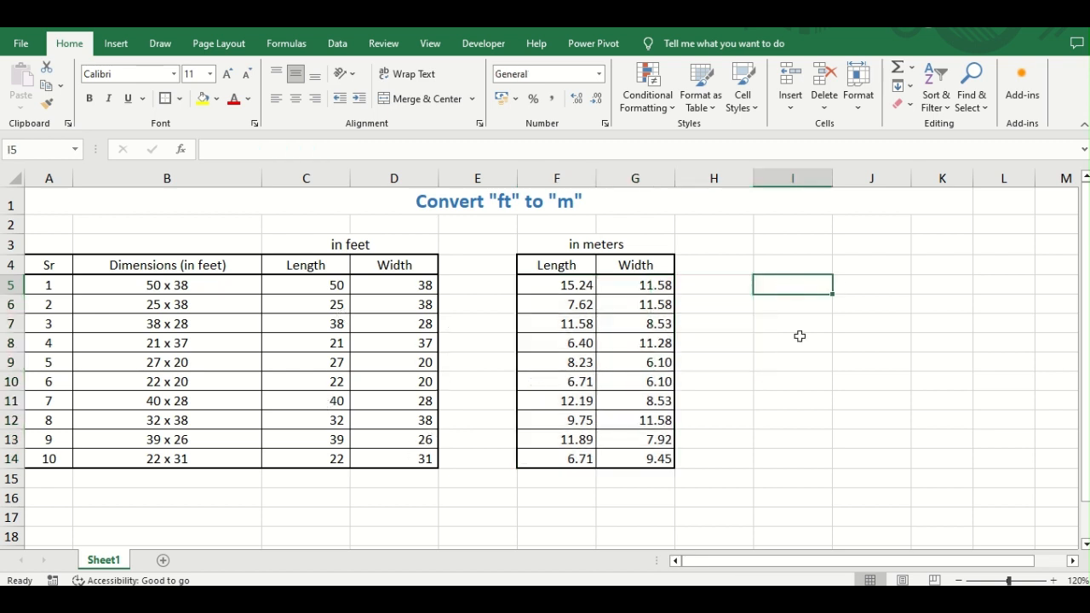
type("=")
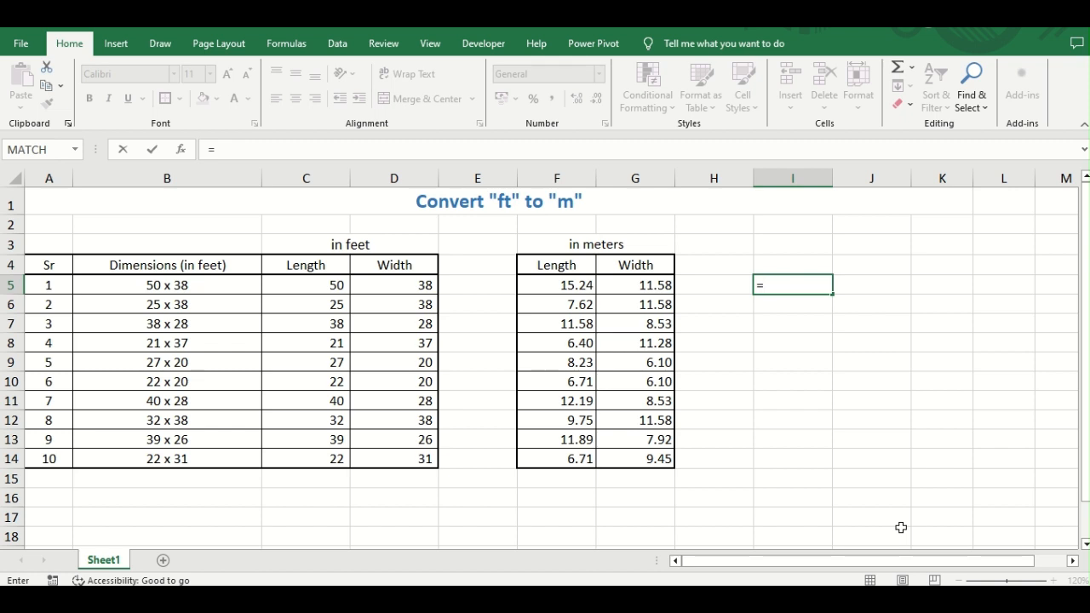
type("50*12*")
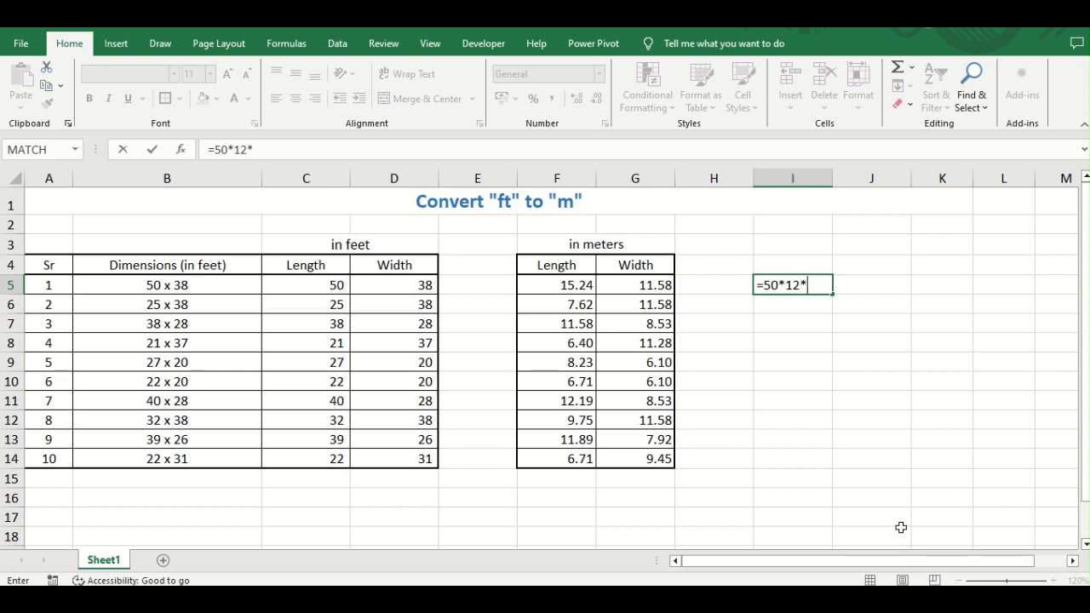
type("2.54/100")
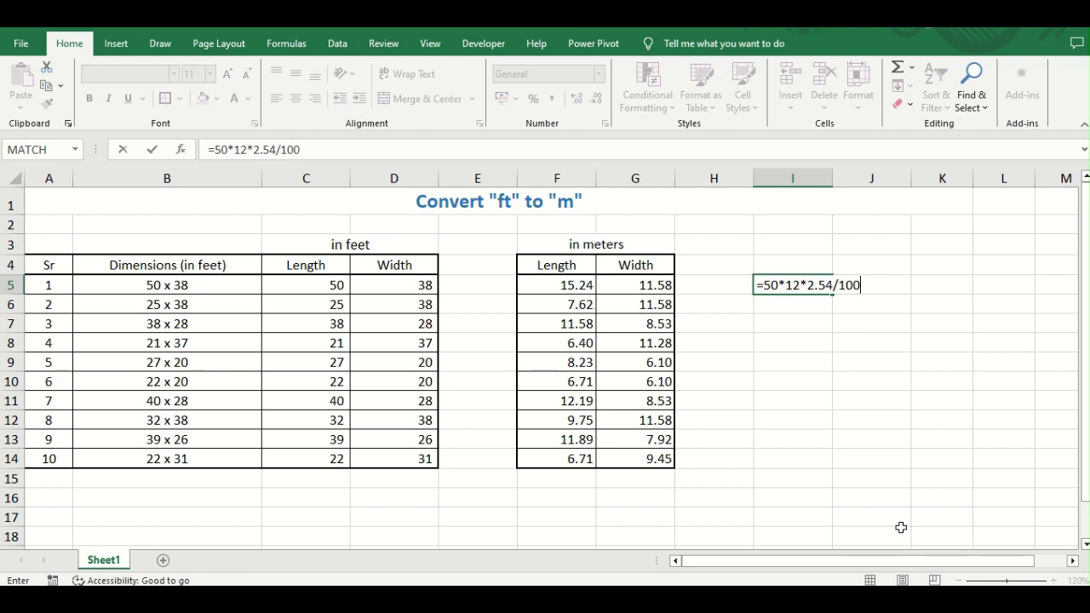
key("Return")
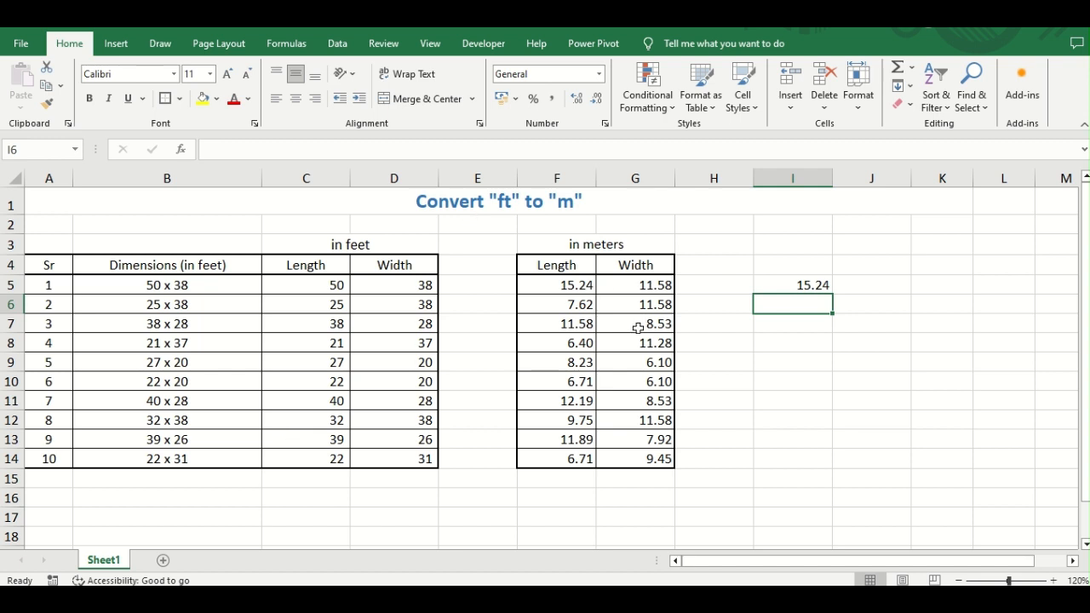
left_click(558, 285)
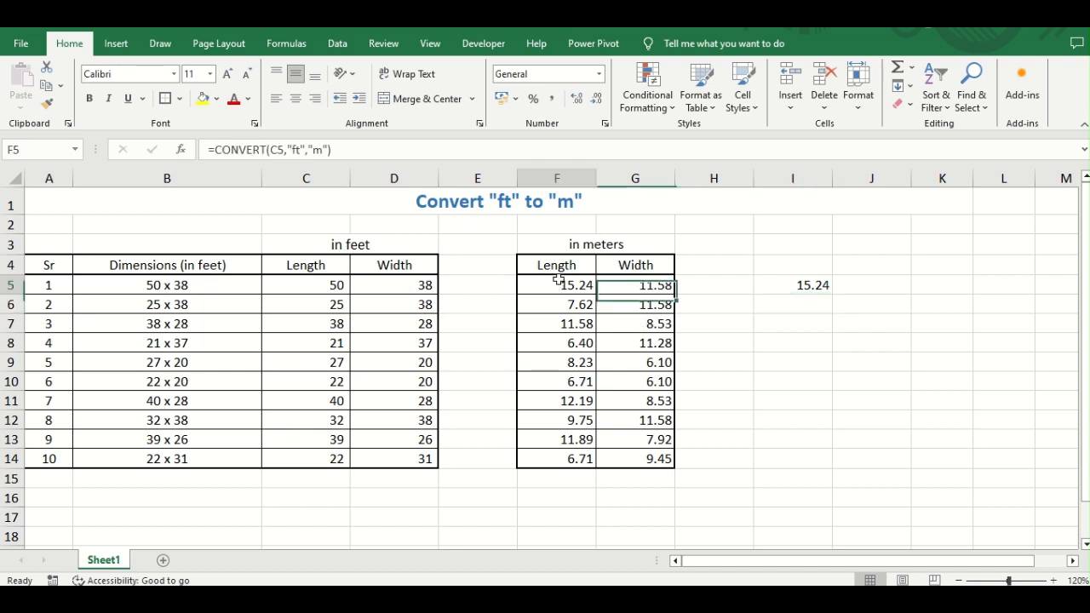
left_click(797, 379)
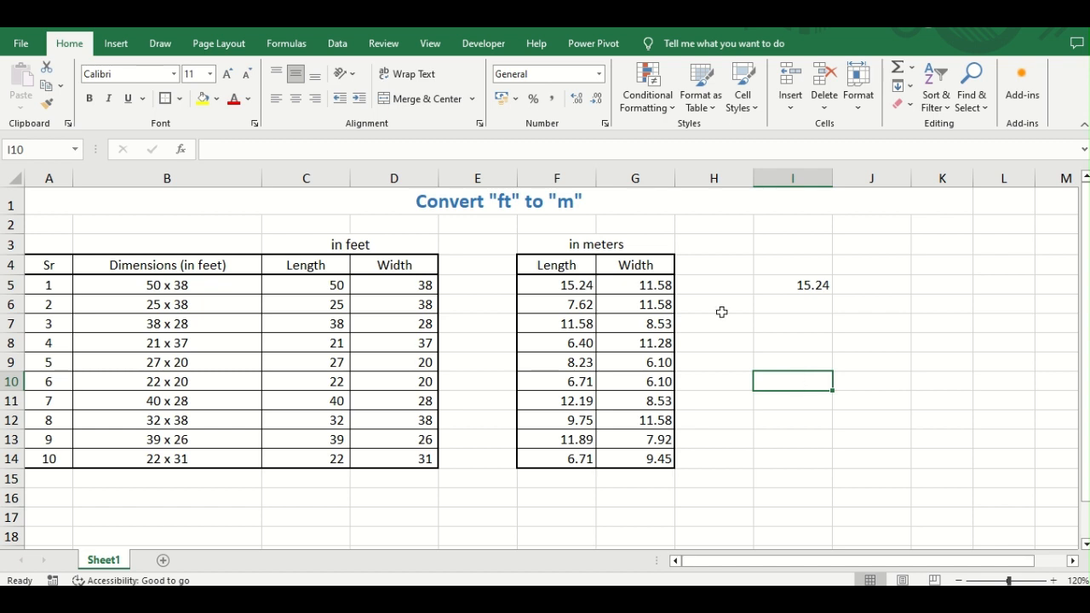
mouse_move(482, 34)
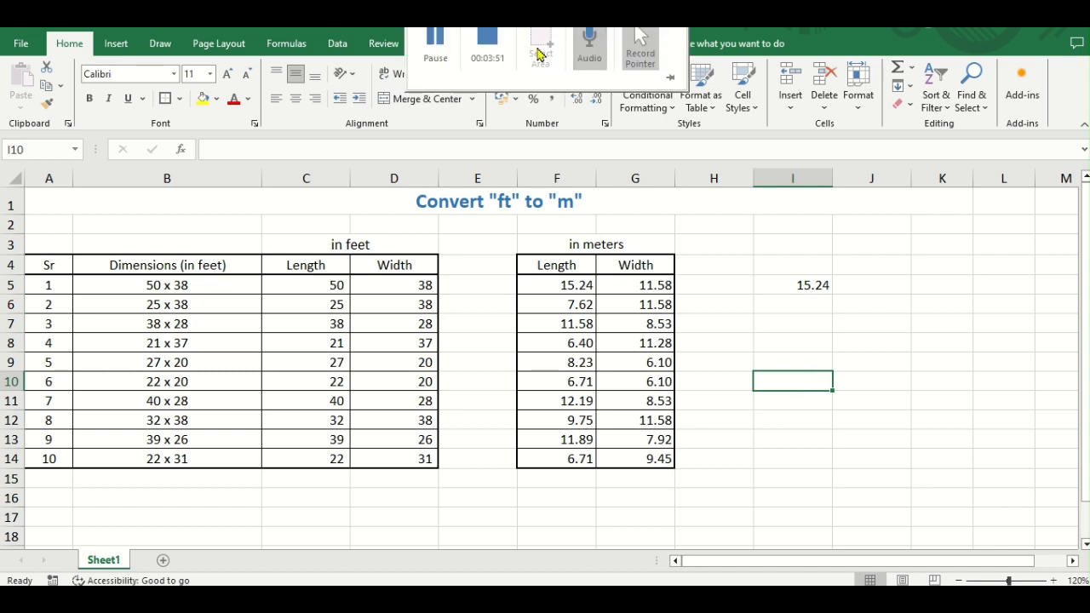
left_click(481, 50)
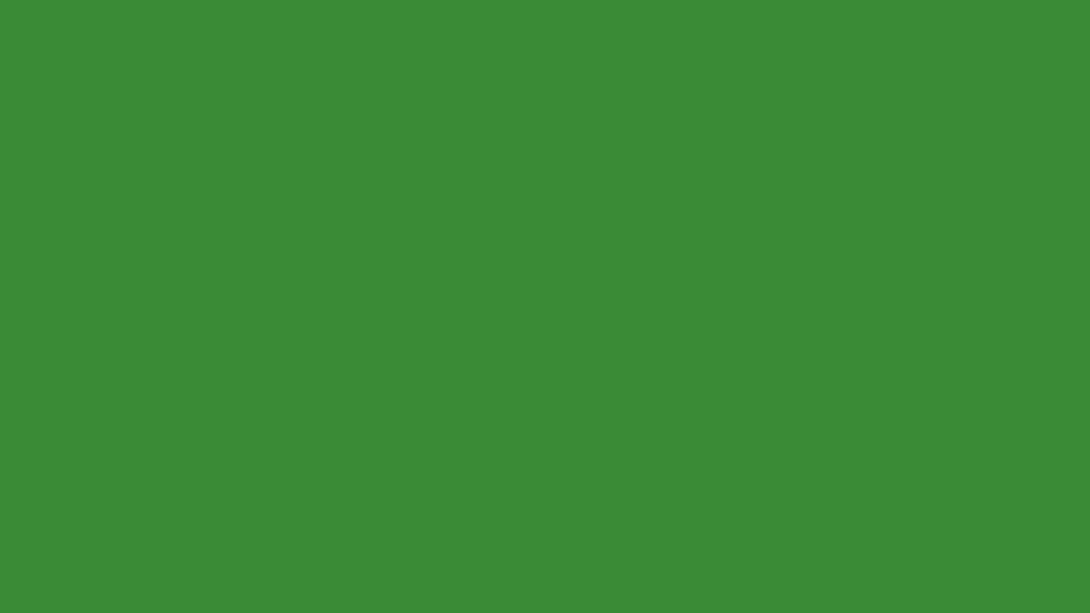